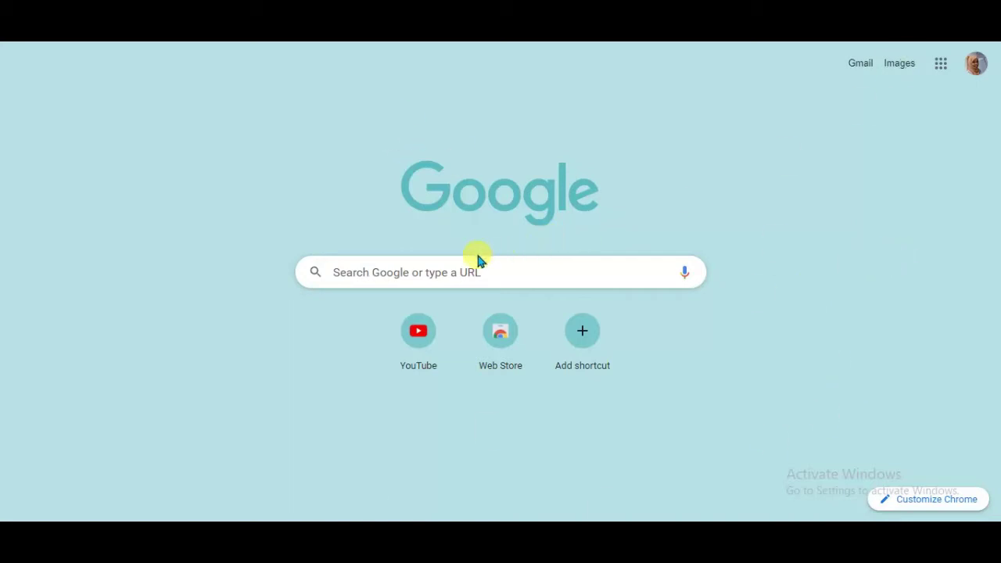
Step: Search Google for "google adsense login" and open the Google AdSense login result
{"action": "left_click", "coordinate": [360, 272]}
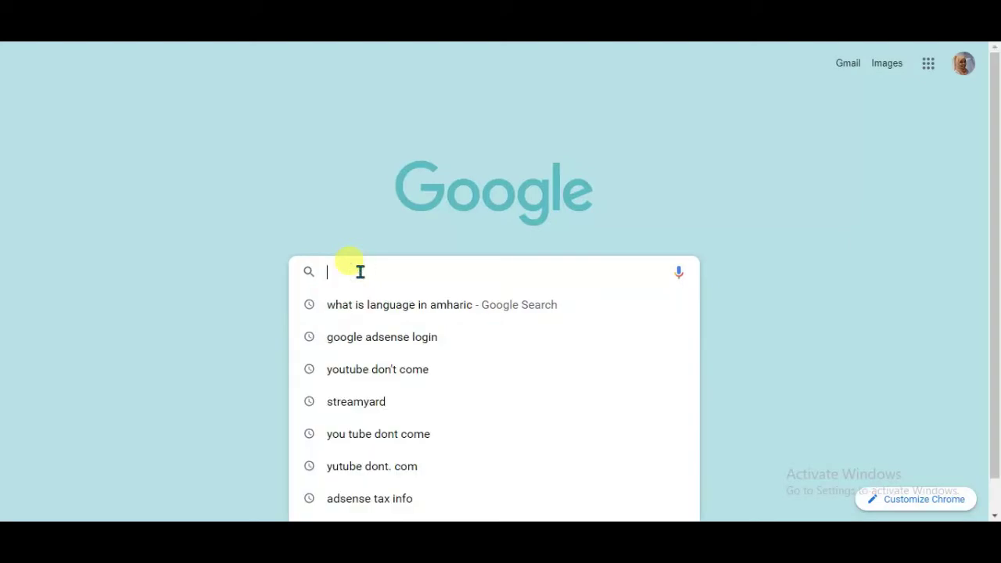
{"action": "type", "text": "google adsense login"}
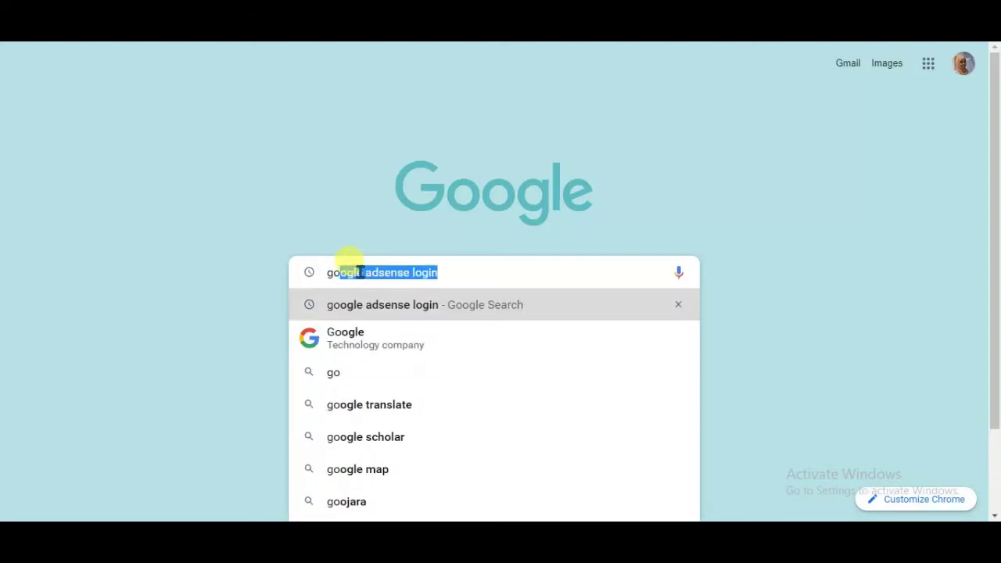
{"action": "key", "text": "Return"}
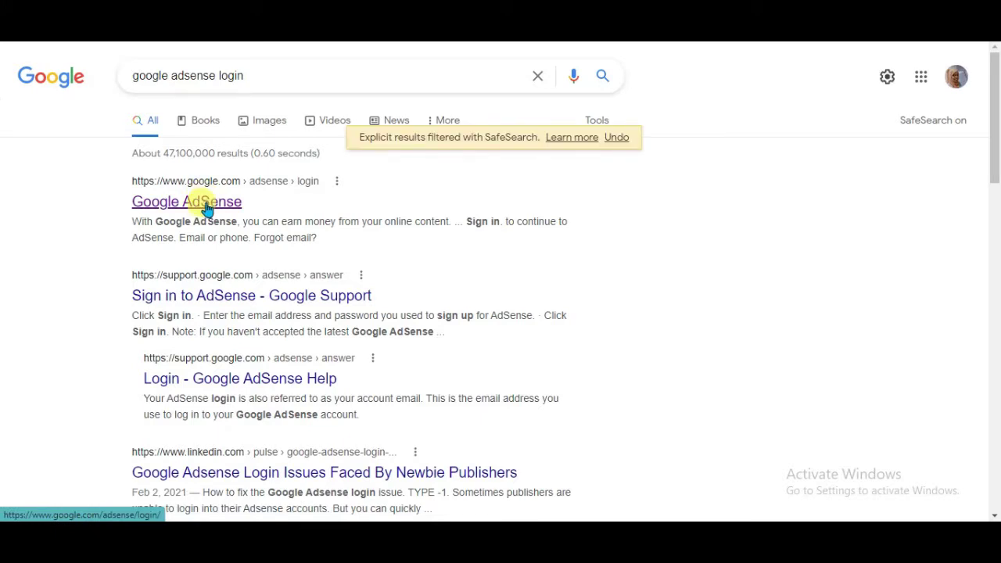
{"action": "left_click", "coordinate": [206, 202]}
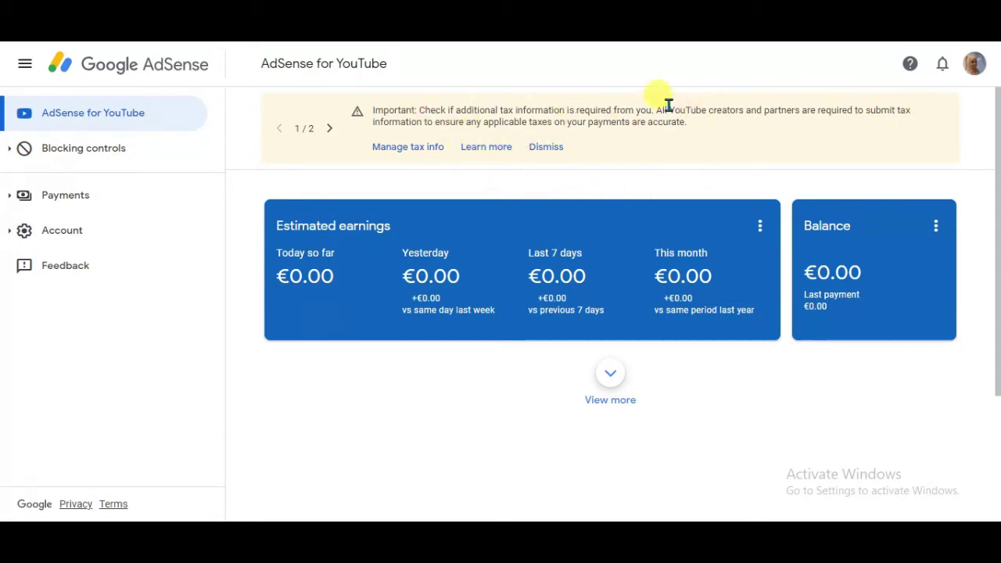
Step: Start adding United States tax info from the tax management page and submit Individual as the account type
{"action": "left_click", "coordinate": [408, 149]}
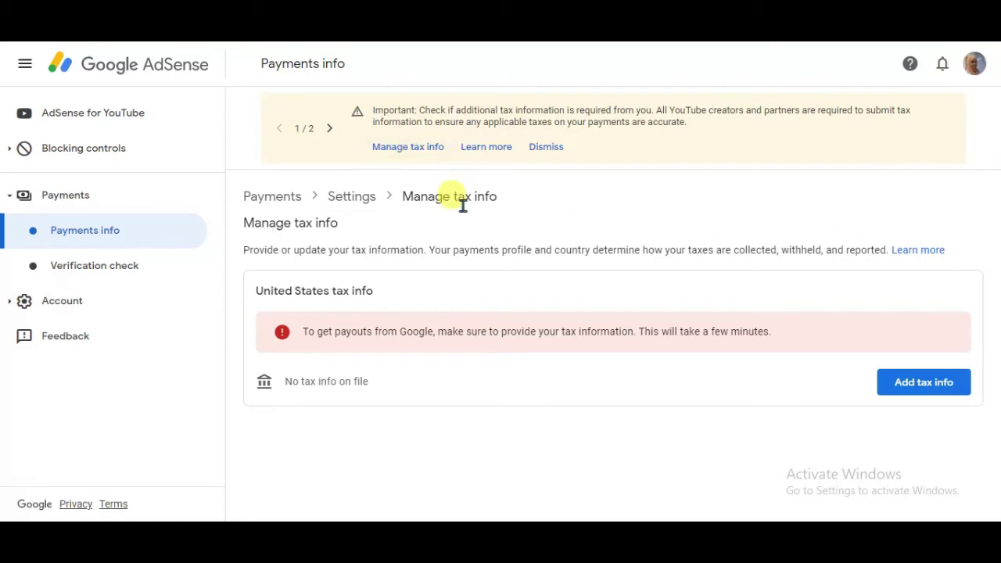
{"action": "left_click", "coordinate": [939, 385]}
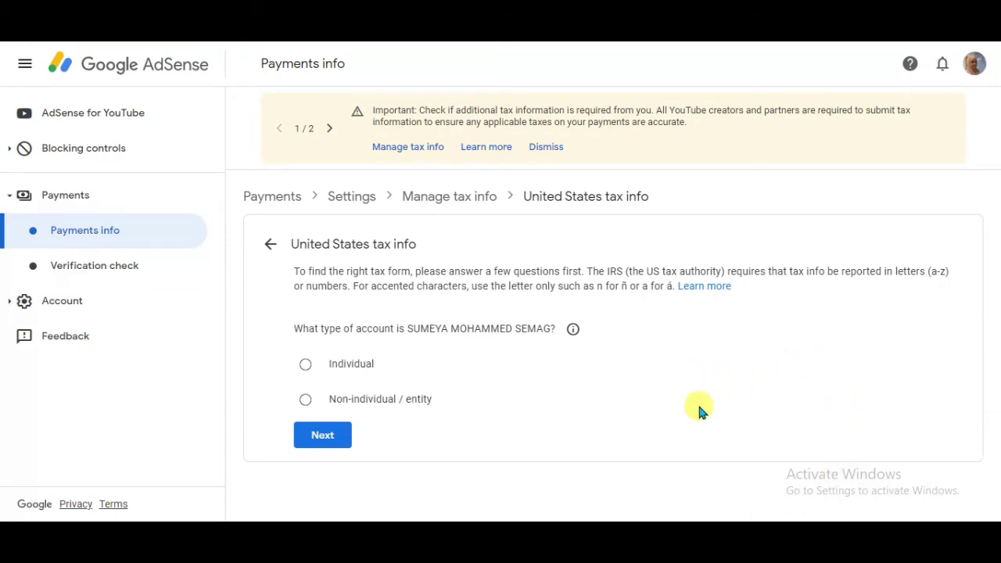
{"action": "left_click", "coordinate": [305, 365]}
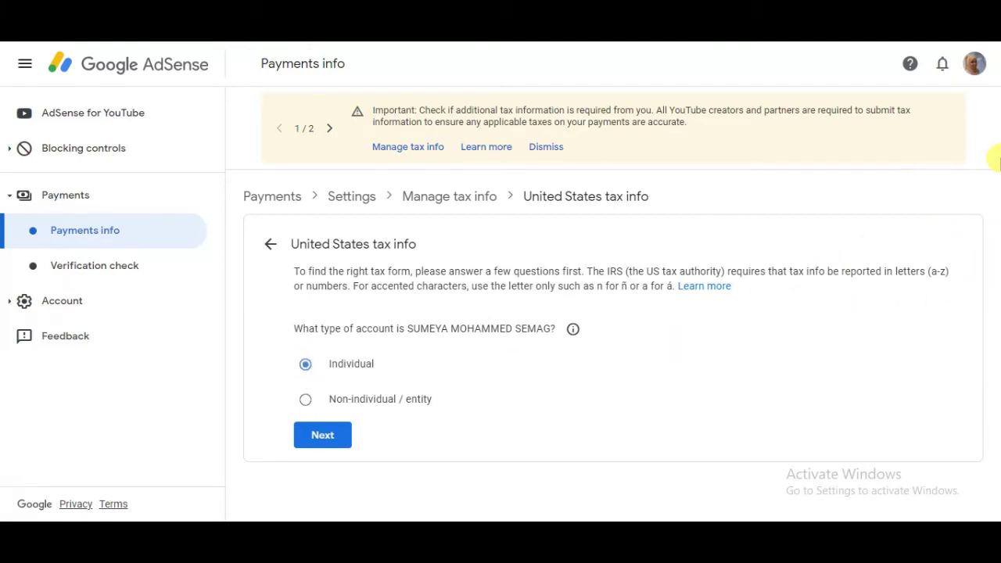
{"action": "left_click", "coordinate": [322, 435]}
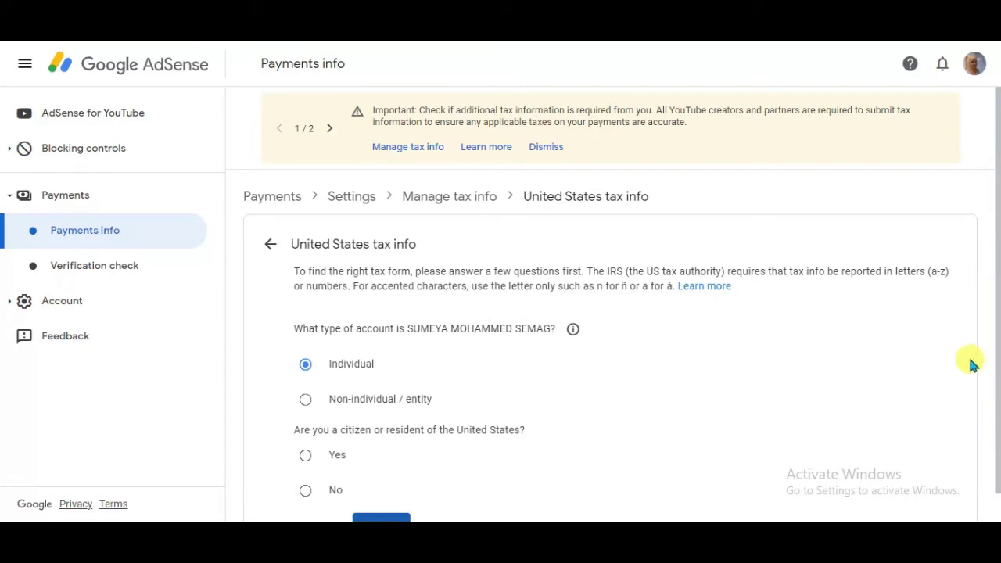
Step: Answer No to being a citizen or resident of the United States and continue
{"action": "scroll", "coordinate": [973, 364], "scroll_direction": "down", "scroll_amount": 1}
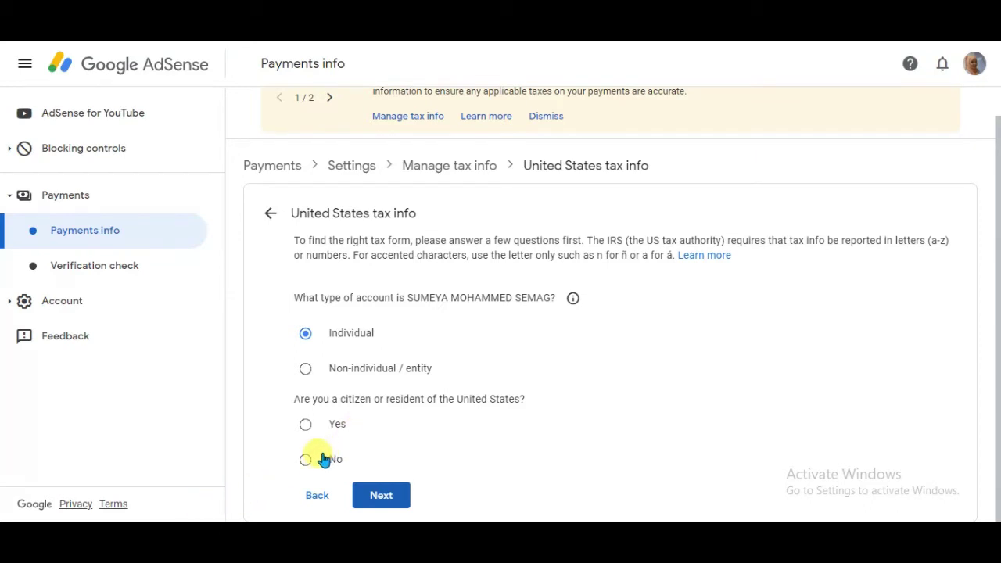
{"action": "left_click", "coordinate": [306, 460]}
{"action": "left_click", "coordinate": [404, 505]}
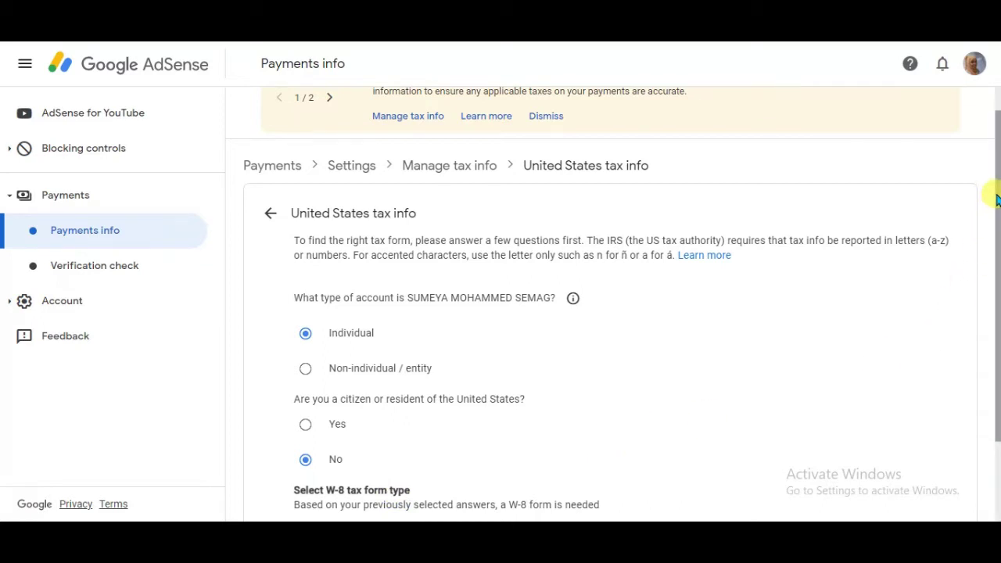
Step: Choose W-8BEN as the W-8 tax form type and start that form
{"action": "scroll", "coordinate": [996, 200], "scroll_direction": "down", "scroll_amount": 2}
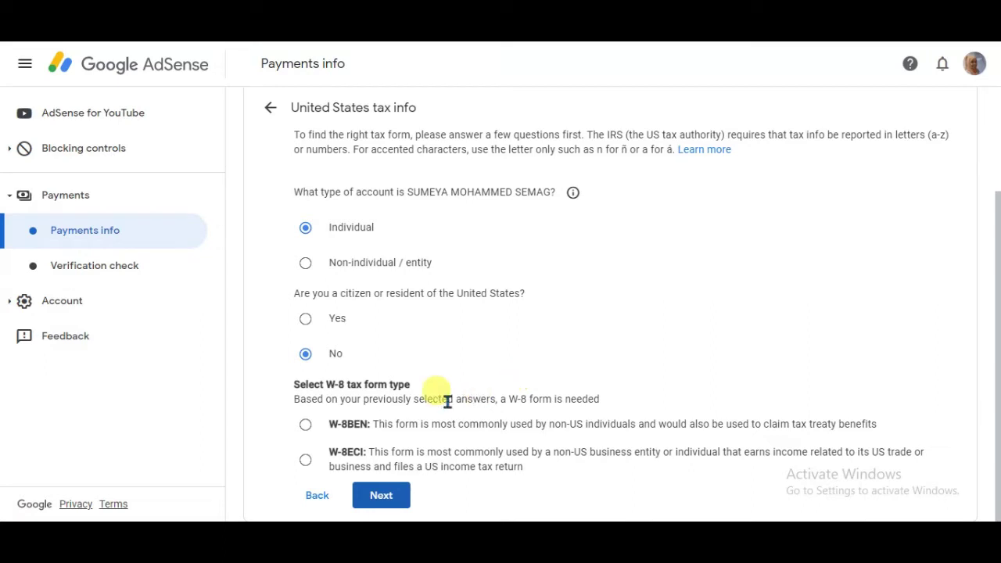
{"action": "left_click", "coordinate": [305, 426]}
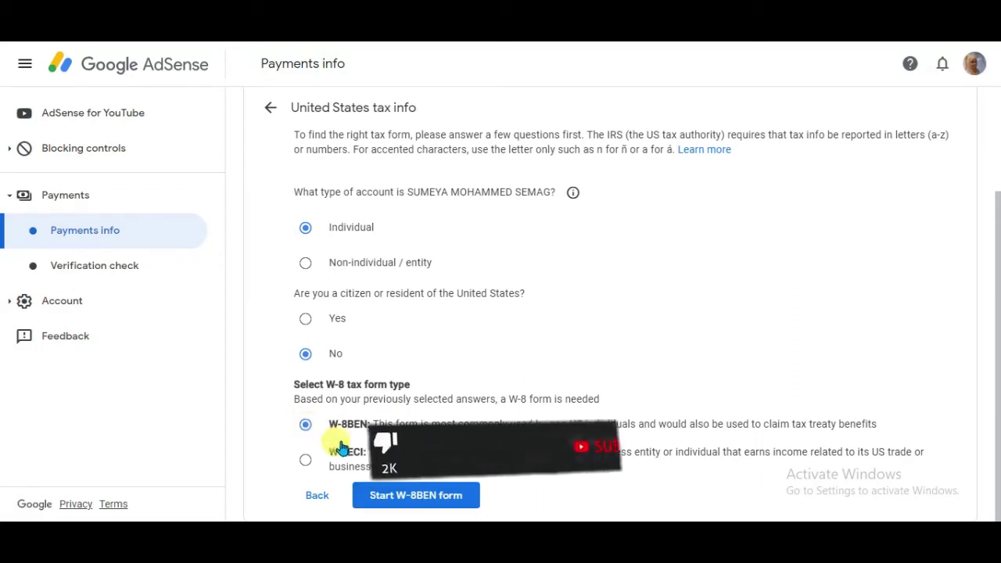
{"action": "left_click", "coordinate": [426, 503]}
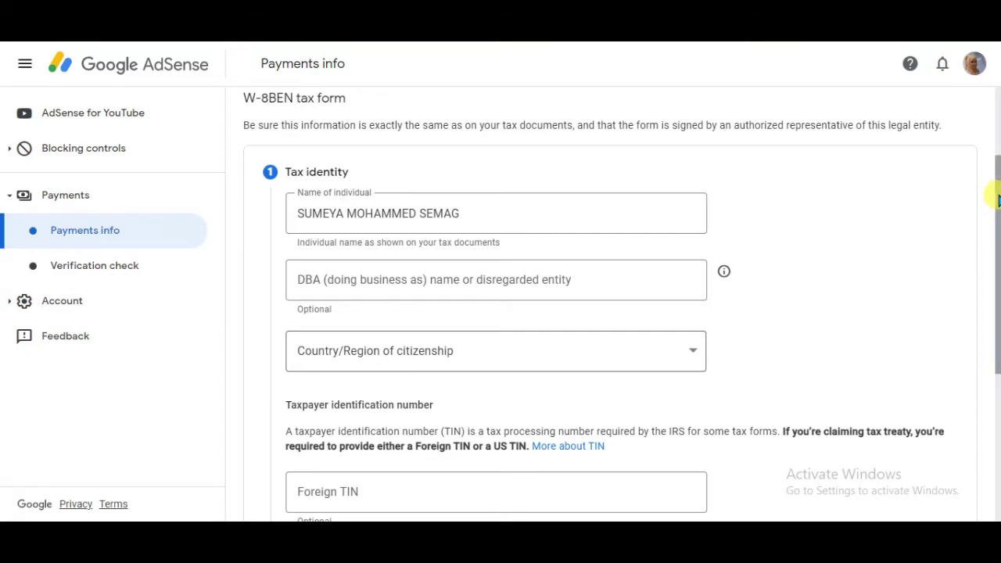
Step: Set the country/region of citizenship to Ethiopia in the Tax identity section
{"action": "left_click_drag", "start_coordinate": [997, 200], "coordinate": [999, 233]}
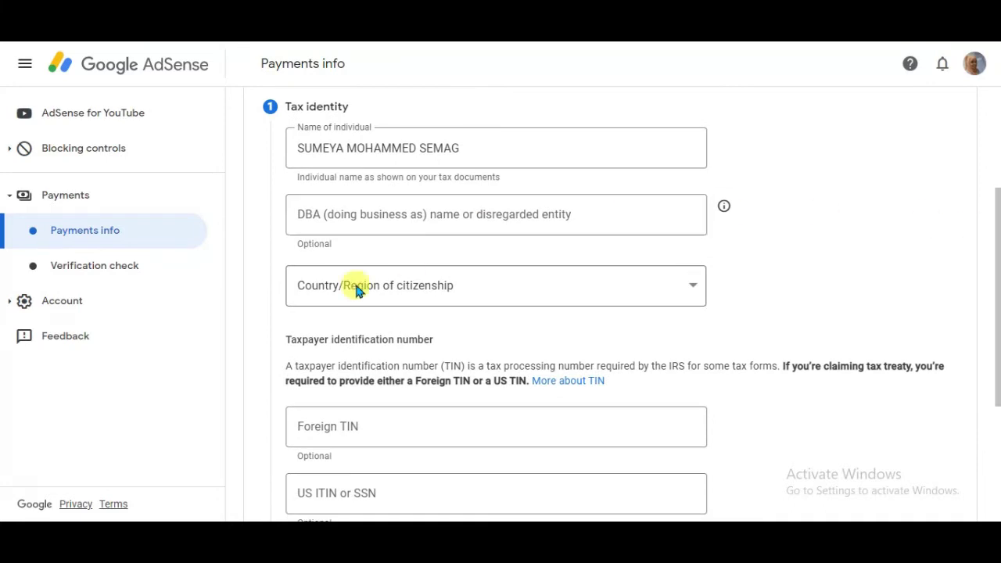
{"action": "left_click", "coordinate": [695, 289]}
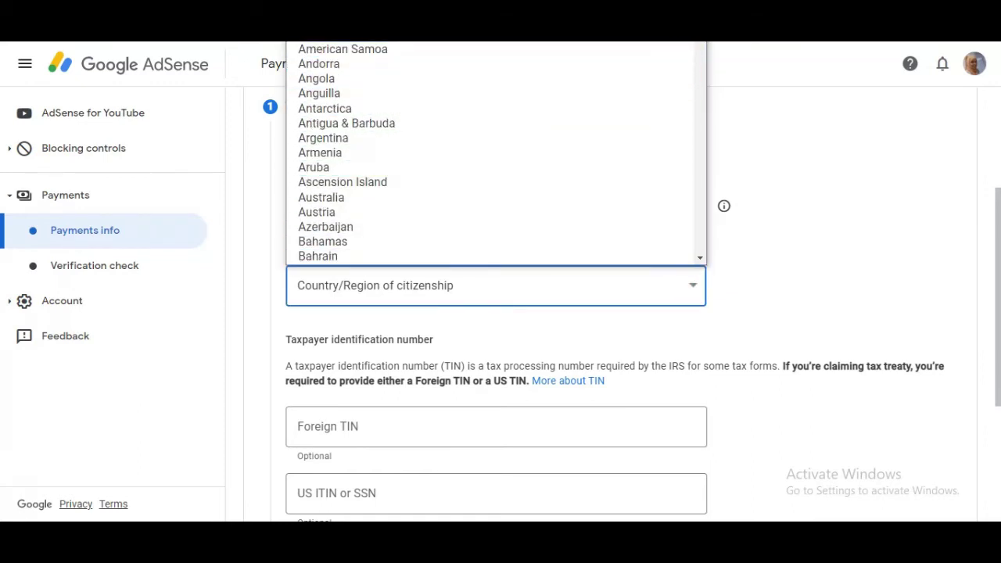
{"action": "scroll", "coordinate": [496, 153], "scroll_direction": "down", "scroll_amount": 5}
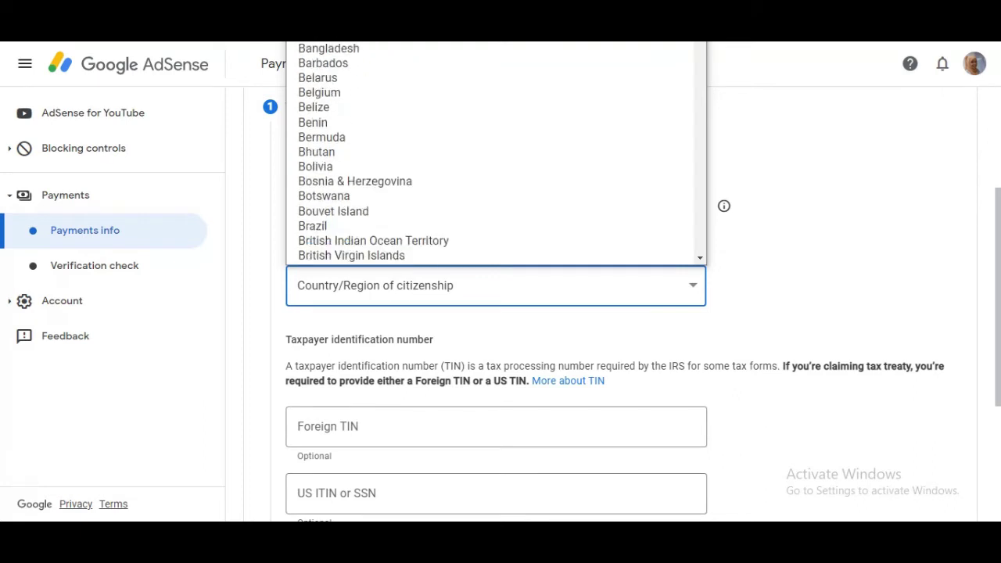
{"action": "left_click_drag", "start_coordinate": [700, 43], "coordinate": [699, 69]}
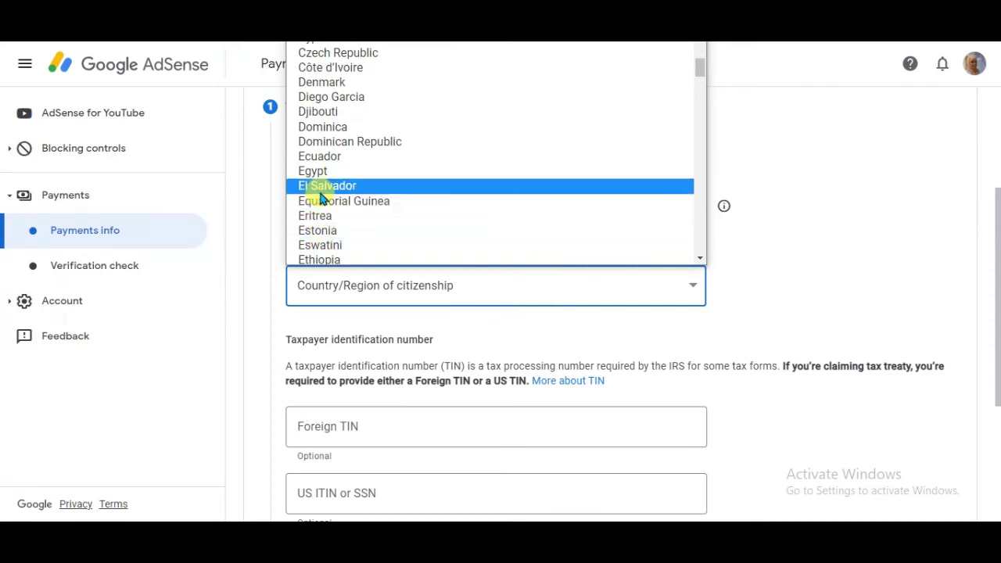
{"action": "left_click", "coordinate": [329, 260]}
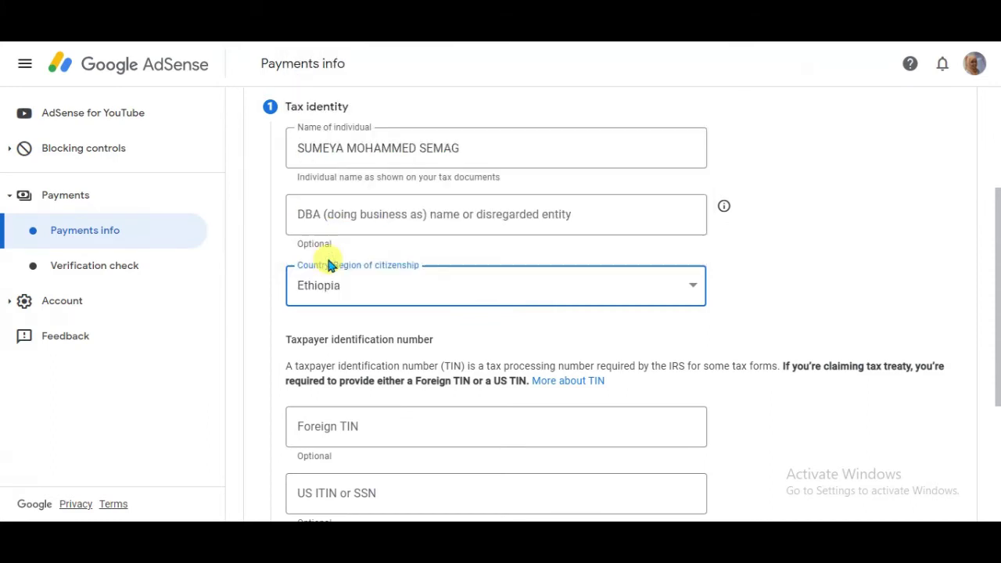
Step: Complete the Tax identity section with the optional Foreign TIN and US ITIN or SSN left blank
{"action": "left_click", "coordinate": [987, 232]}
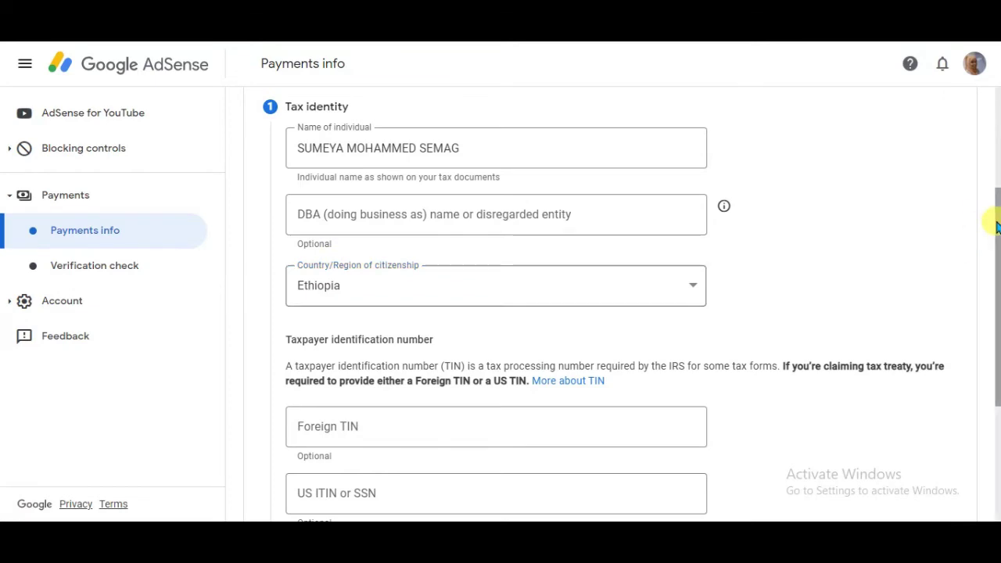
{"action": "left_click_drag", "start_coordinate": [995, 225], "coordinate": [997, 328]}
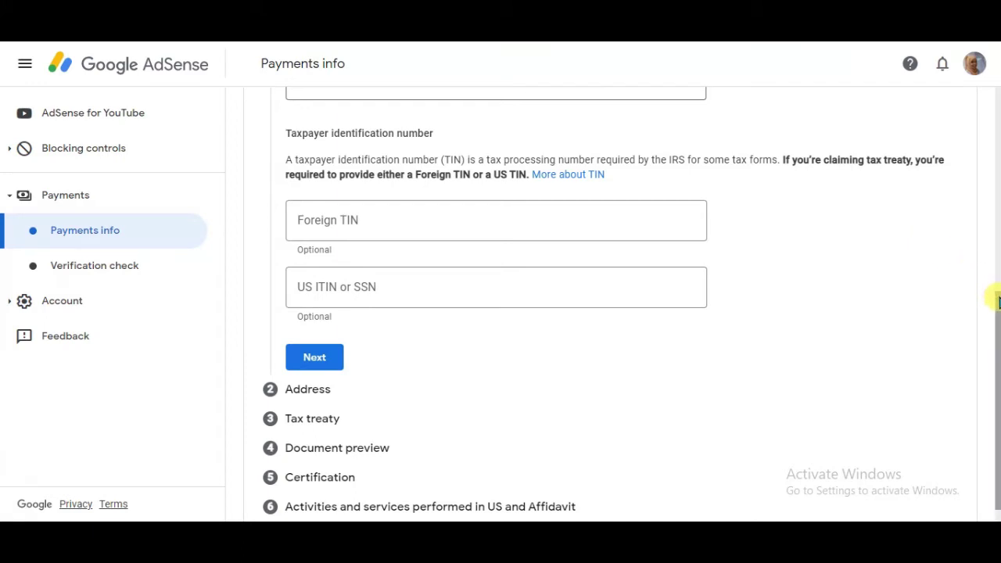
{"action": "left_click_drag", "start_coordinate": [997, 300], "coordinate": [997, 333]}
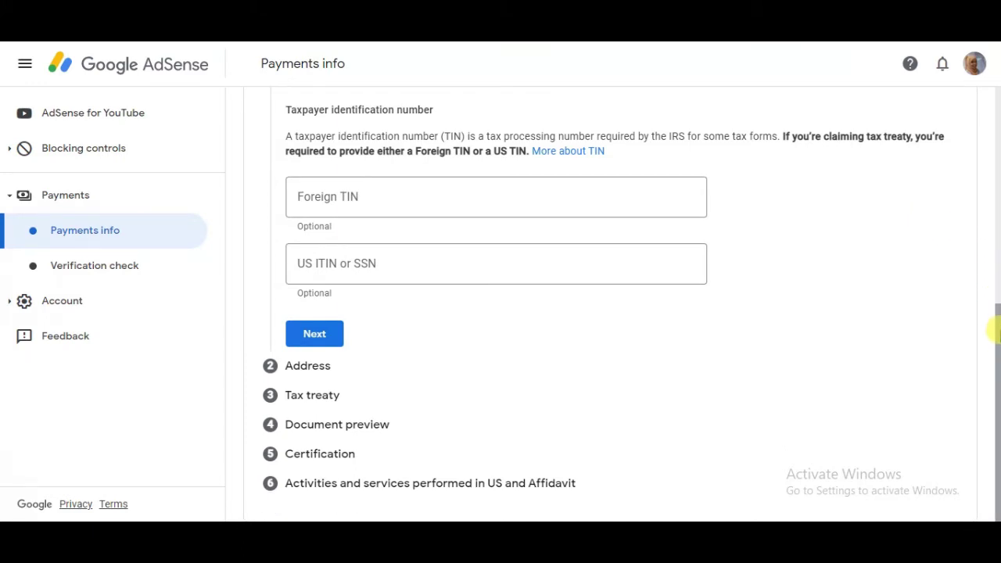
{"action": "left_click", "coordinate": [305, 338]}
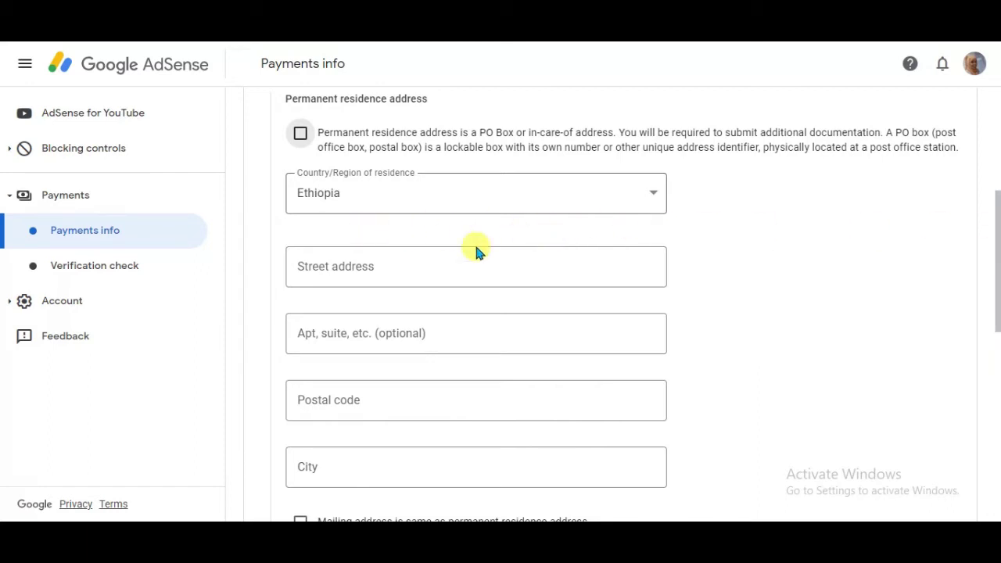
Step: Fill the permanent residence address from the saved suggestion and submit it with the mailing address marked as the same
{"action": "left_click", "coordinate": [352, 265]}
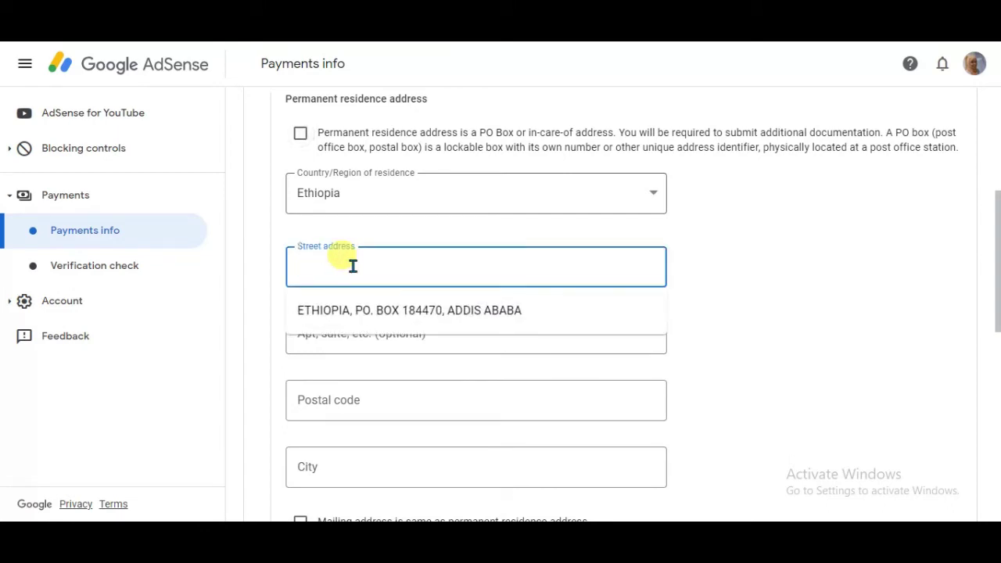
{"action": "left_click", "coordinate": [351, 311]}
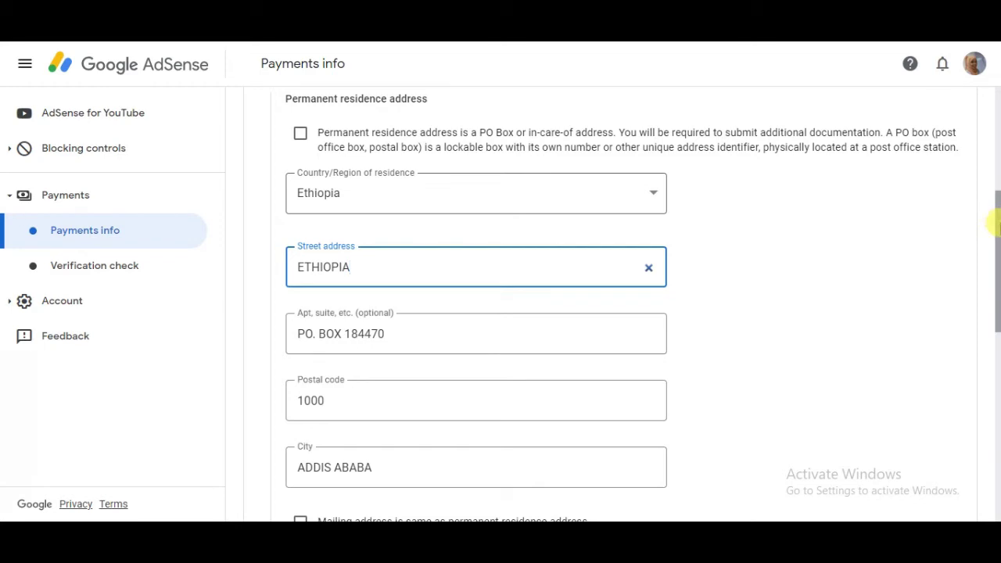
{"action": "mouse_move", "coordinate": [994, 225]}
{"action": "left_mouse_down"}
{"action": "mouse_move", "coordinate": [993, 266]}
{"action": "mouse_move", "coordinate": [993, 235]}
{"action": "left_mouse_up"}
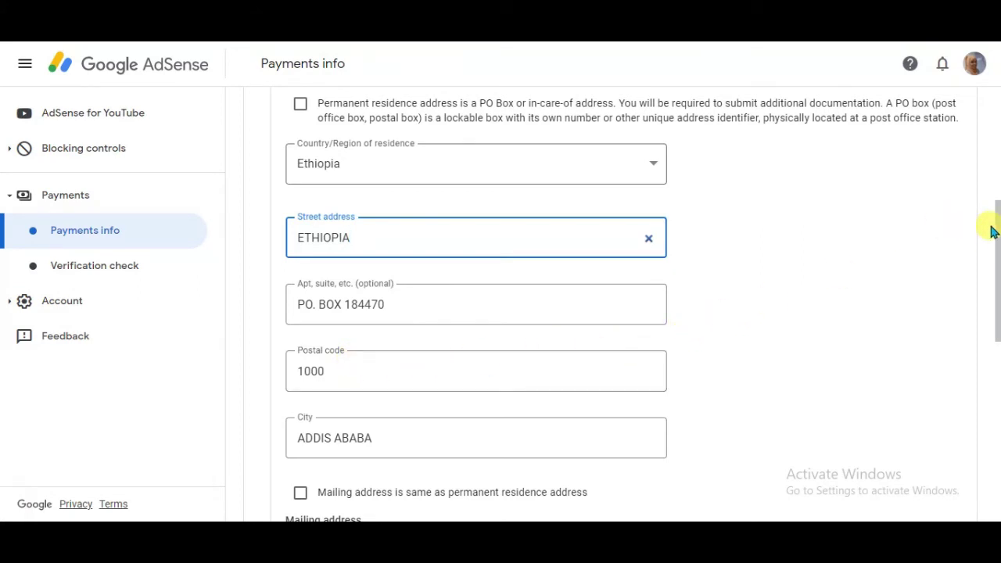
{"action": "left_click_drag", "start_coordinate": [996, 227], "coordinate": [998, 291]}
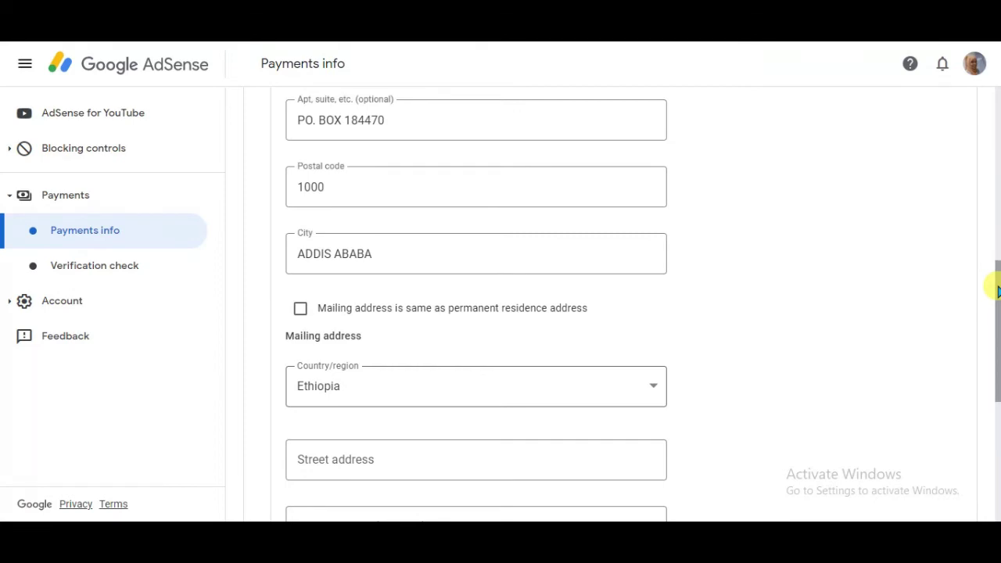
{"action": "left_click", "coordinate": [300, 308]}
{"action": "left_click", "coordinate": [301, 310]}
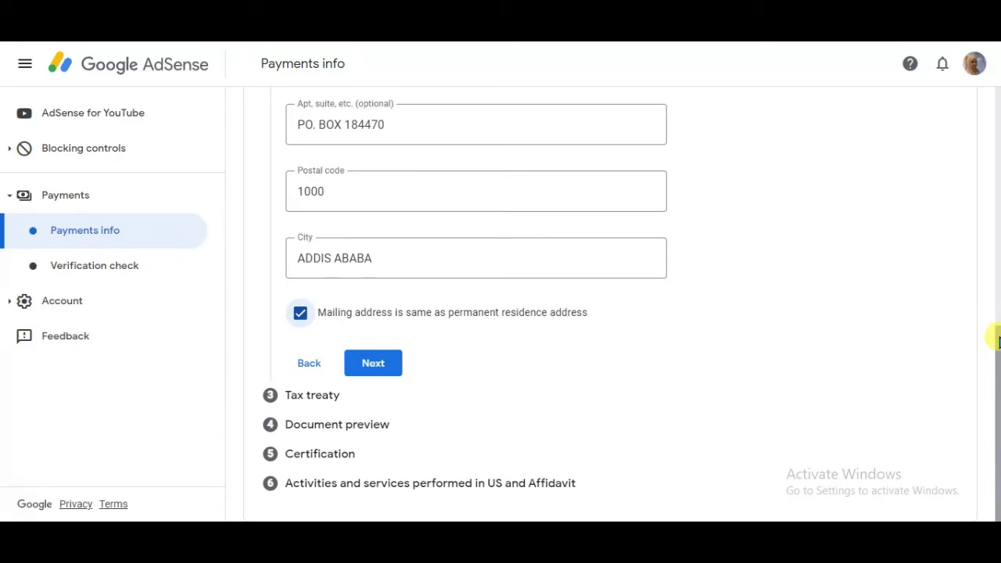
{"action": "left_click", "coordinate": [379, 363]}
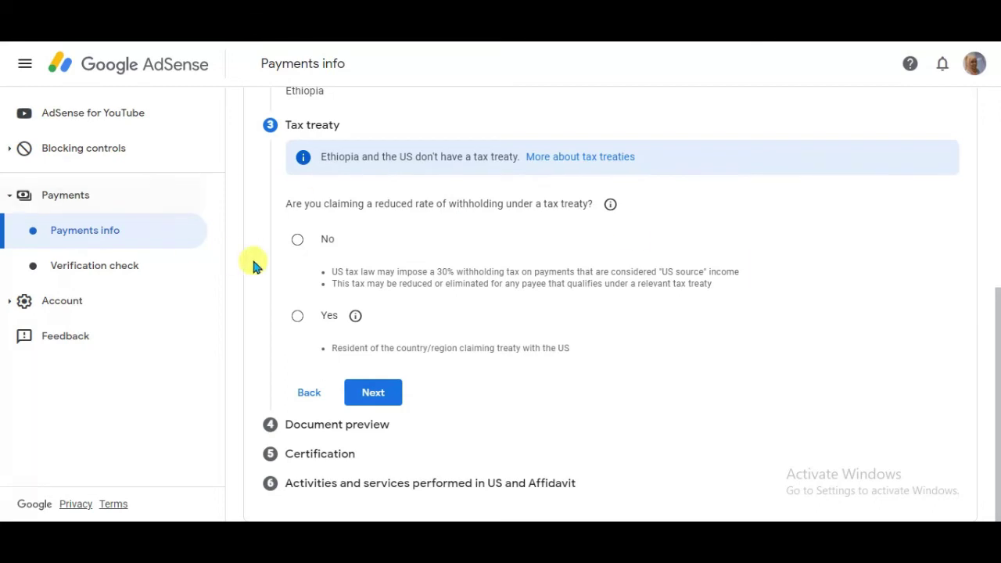
Step: Answer No to claiming a reduced treaty withholding rate, and confirm the generated W-8BEN document as reviewed
{"action": "left_click", "coordinate": [297, 241]}
{"action": "left_click", "coordinate": [369, 395]}
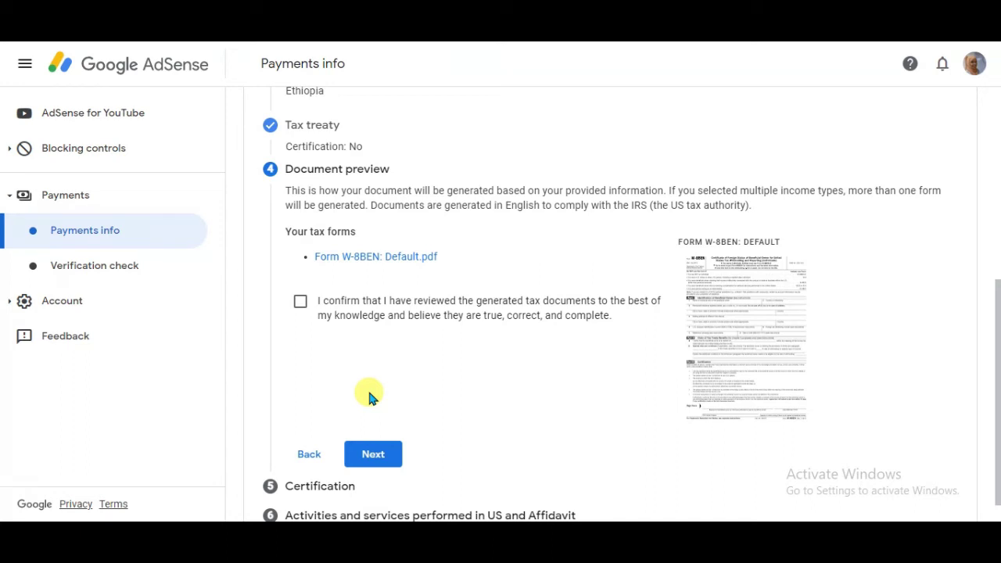
{"action": "left_click", "coordinate": [300, 301]}
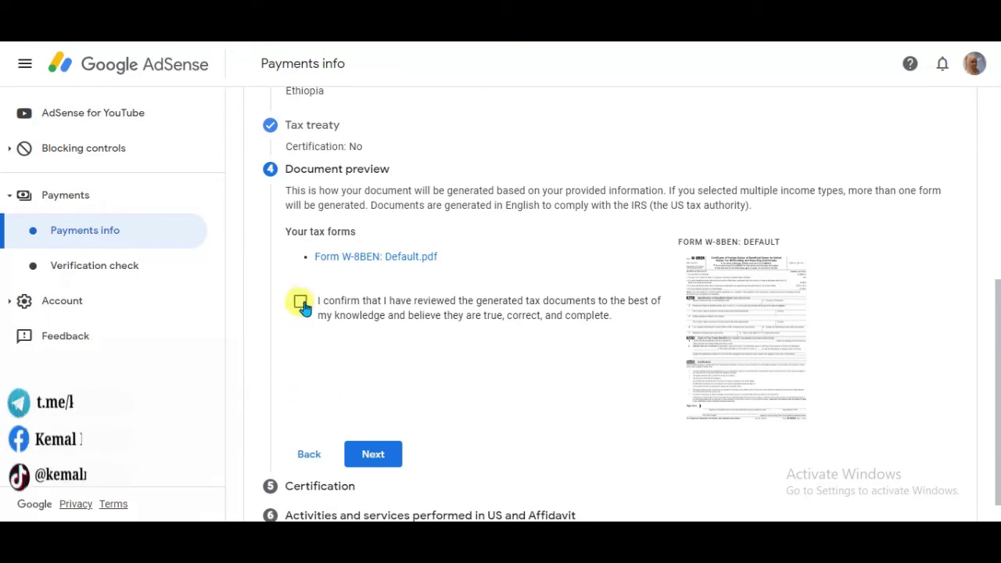
{"action": "left_click", "coordinate": [374, 452]}
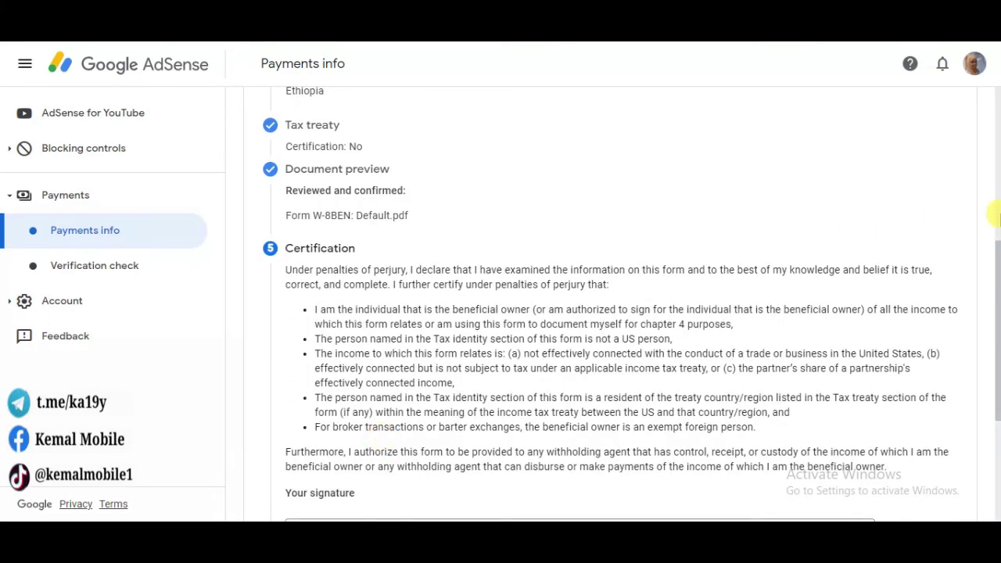
Step: Enter the beneficial owner's name as the signature in the Certification section
{"action": "left_click_drag", "start_coordinate": [996, 249], "coordinate": [996, 372]}
{"action": "left_click_drag", "start_coordinate": [998, 349], "coordinate": [997, 345]}
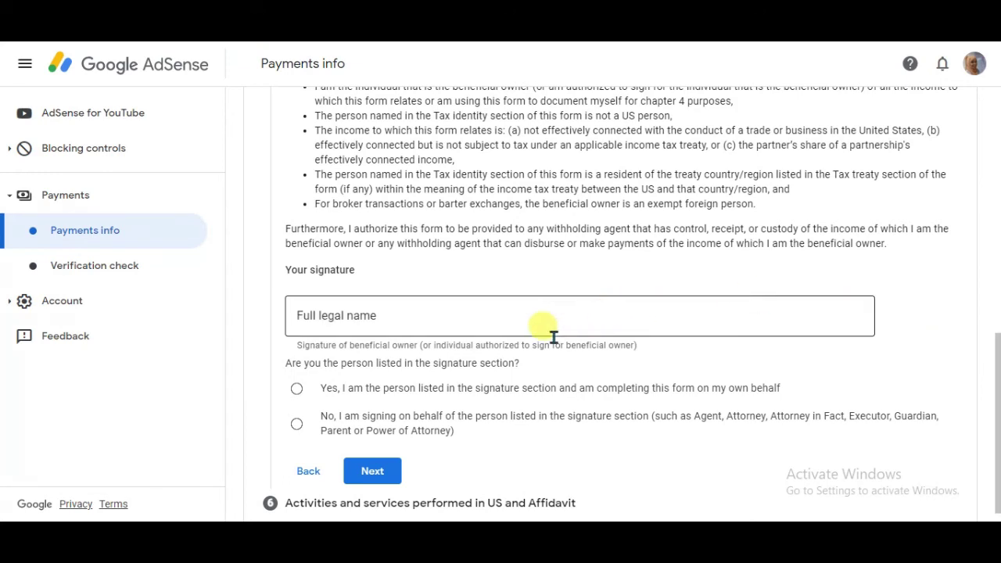
{"action": "left_click", "coordinate": [447, 312]}
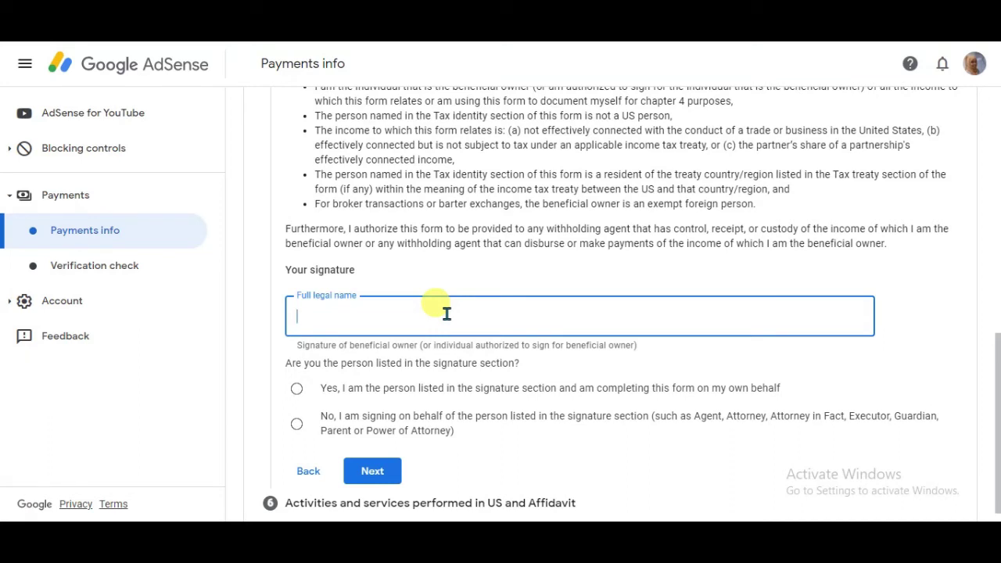
{"action": "type", "text": "SUM"}
{"action": "type", "text": "EYA"}
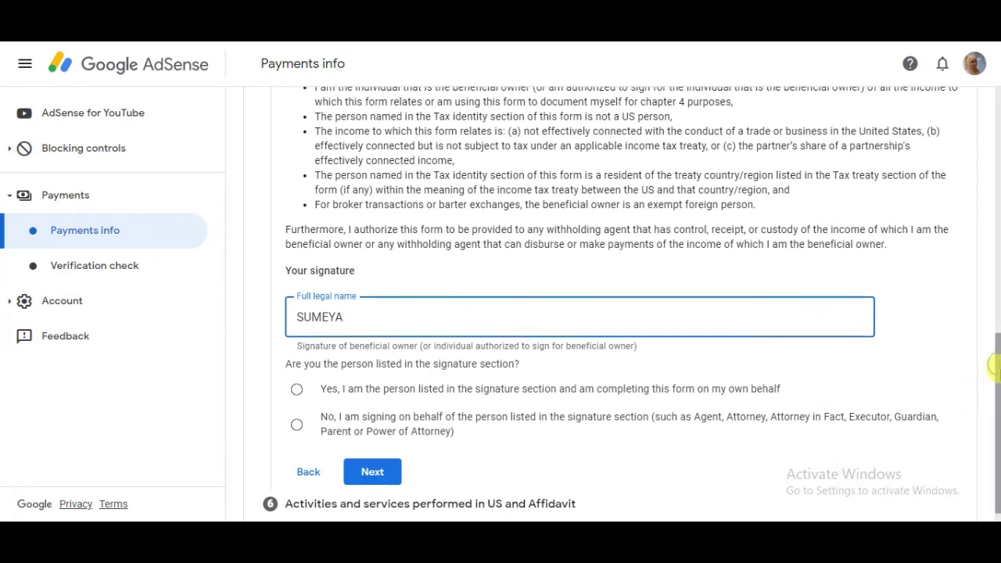
{"action": "scroll", "coordinate": [994, 364], "scroll_direction": "down", "scroll_amount": 1}
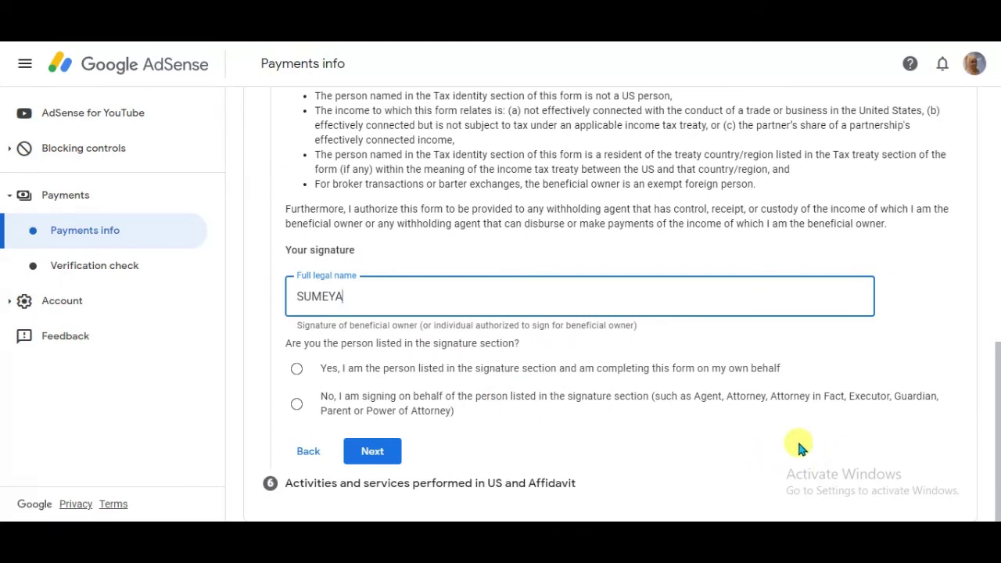
Step: Confirm signing the form on your own behalf, and answer No to US activities with the certification that services are performed solely outside the US
{"action": "left_click", "coordinate": [297, 370]}
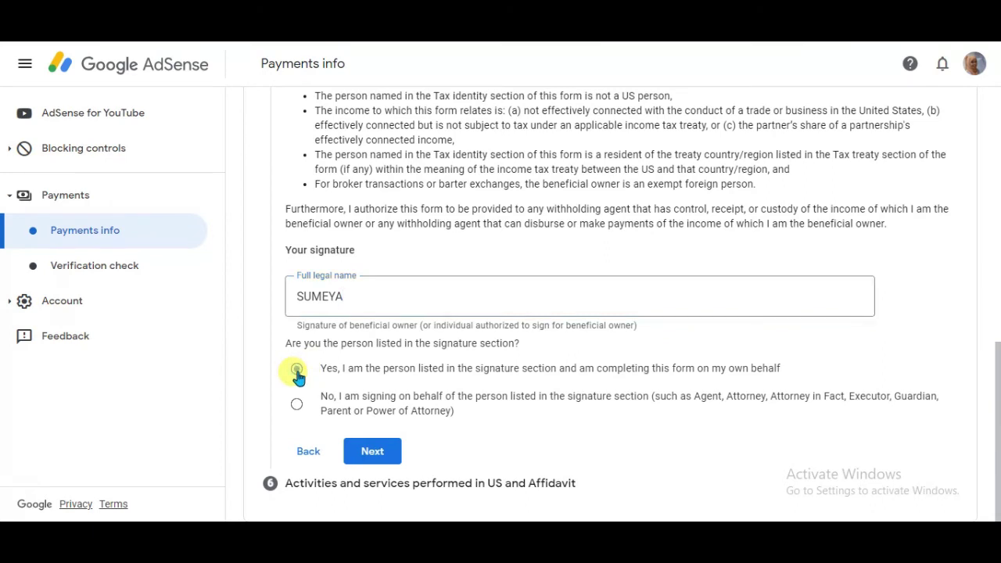
{"action": "left_click", "coordinate": [374, 451]}
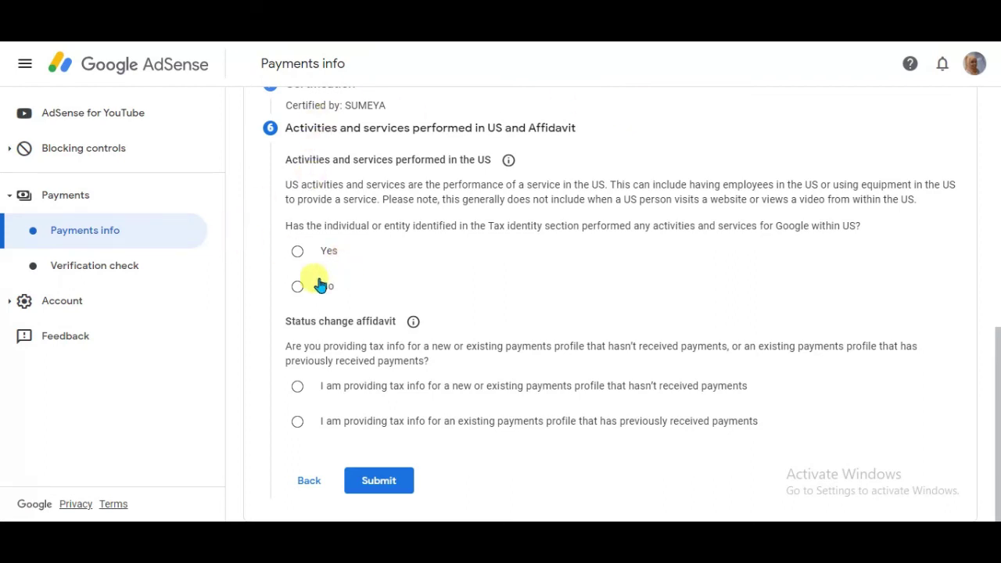
{"action": "left_click", "coordinate": [297, 288]}
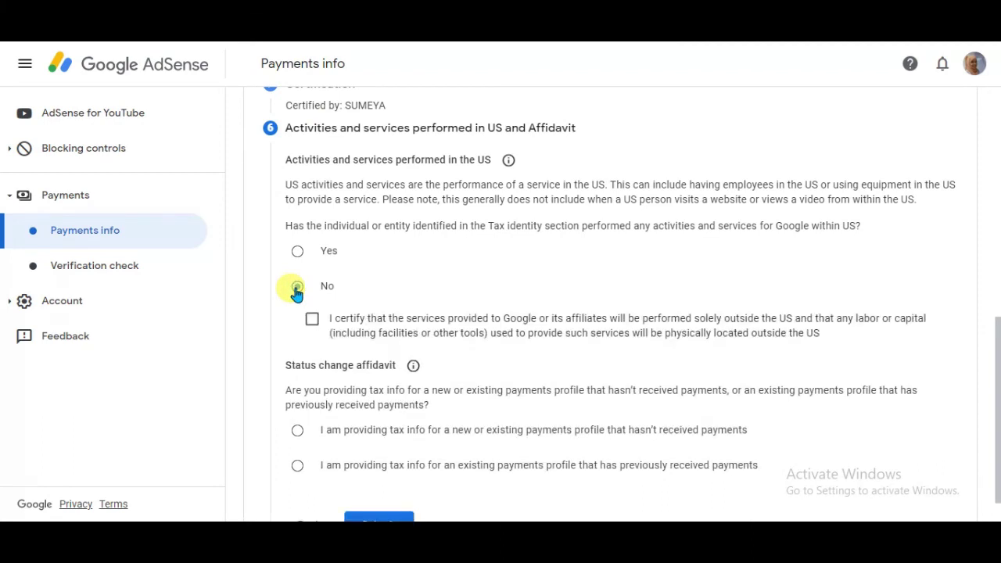
{"action": "left_click", "coordinate": [312, 320]}
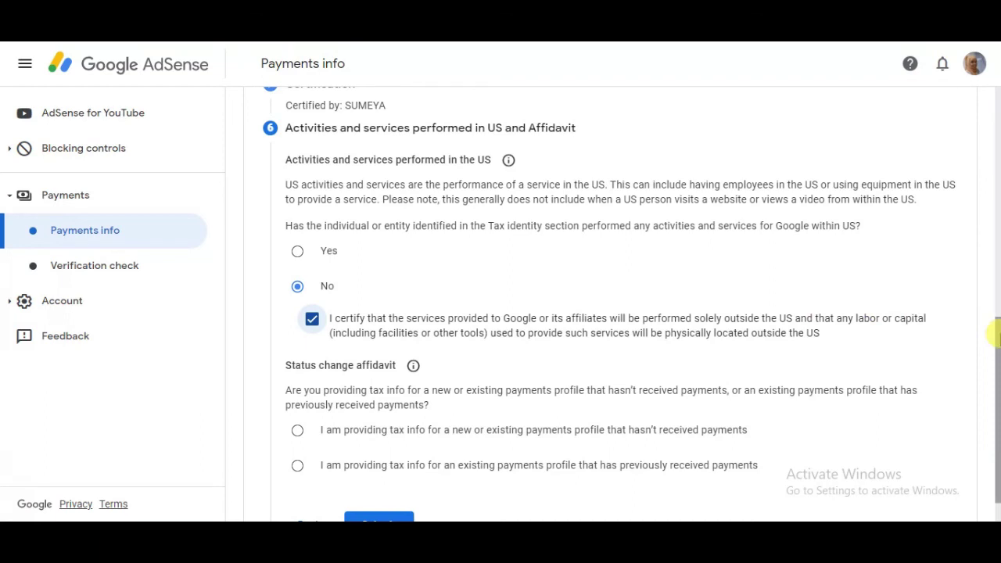
Step: Declare unchanged status for an existing payments profile that has previously received payments, leave Changes blank, and submit the tax form
{"action": "left_click_drag", "start_coordinate": [993, 335], "coordinate": [993, 407]}
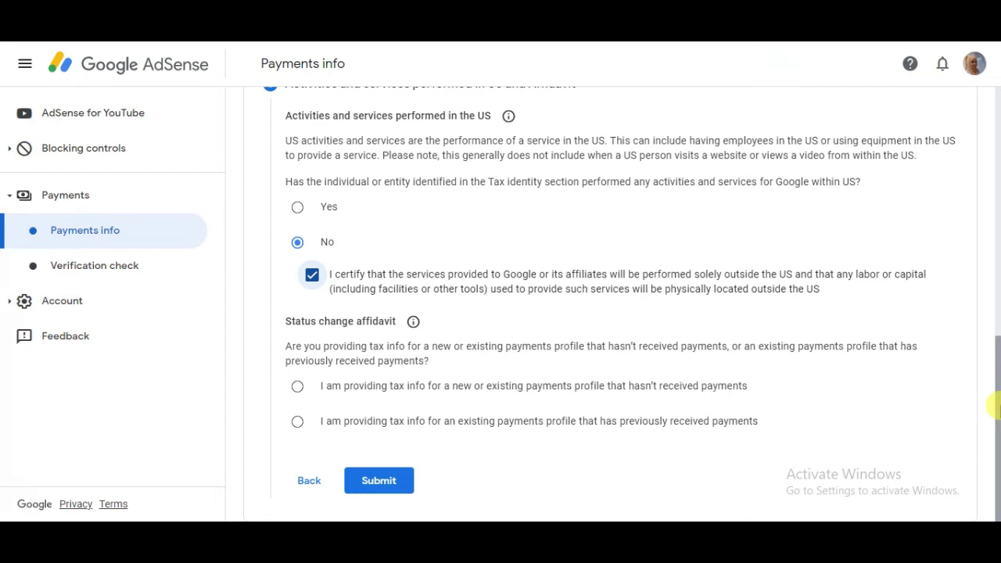
{"action": "left_click", "coordinate": [298, 425]}
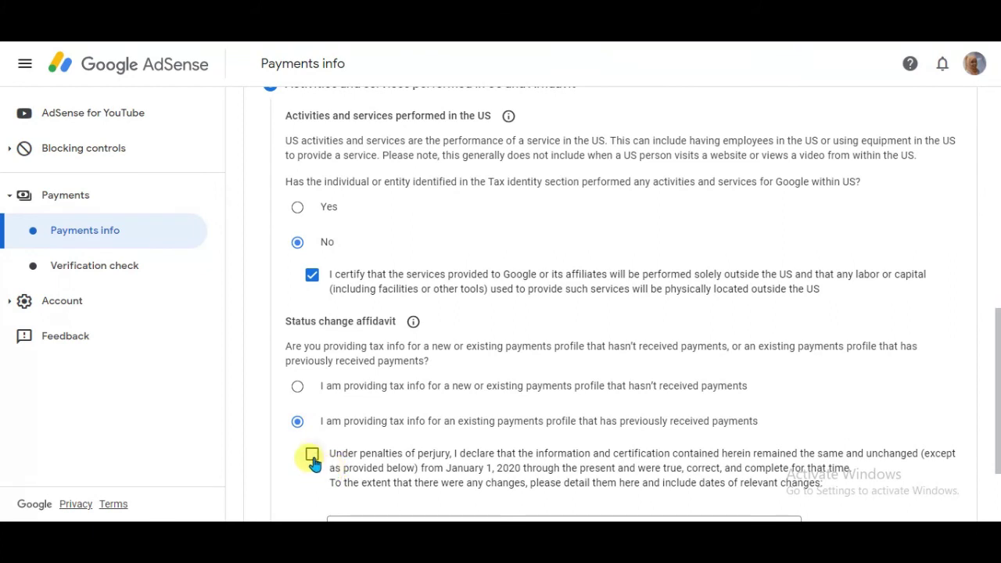
{"action": "left_click", "coordinate": [312, 457]}
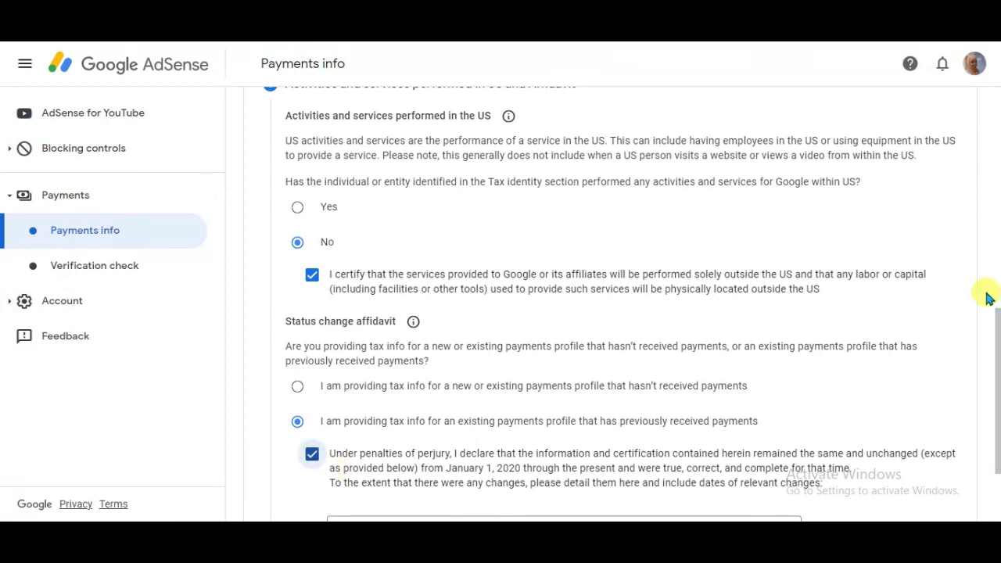
{"action": "left_click_drag", "start_coordinate": [996, 309], "coordinate": [995, 313]}
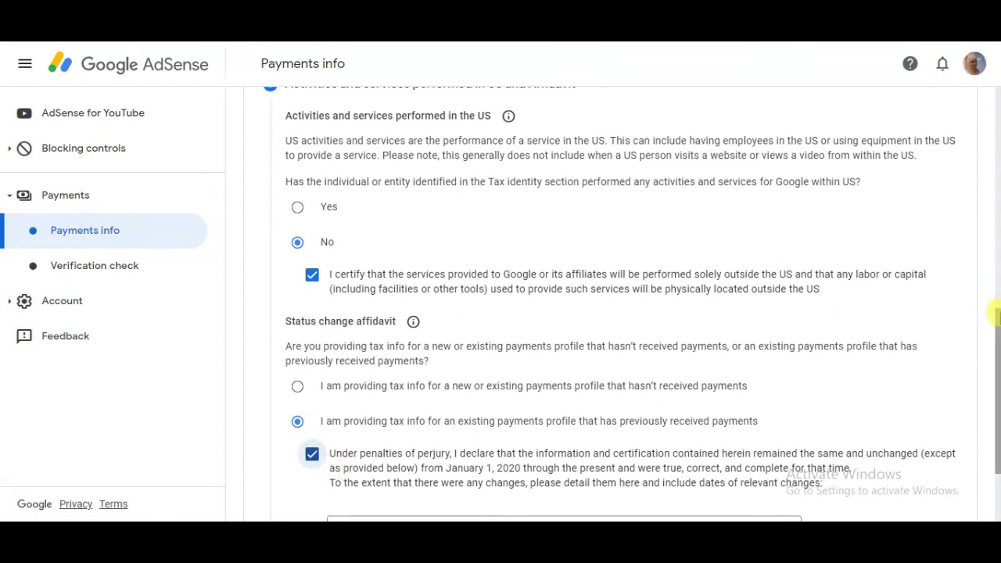
{"action": "left_click_drag", "start_coordinate": [995, 313], "coordinate": [997, 400]}
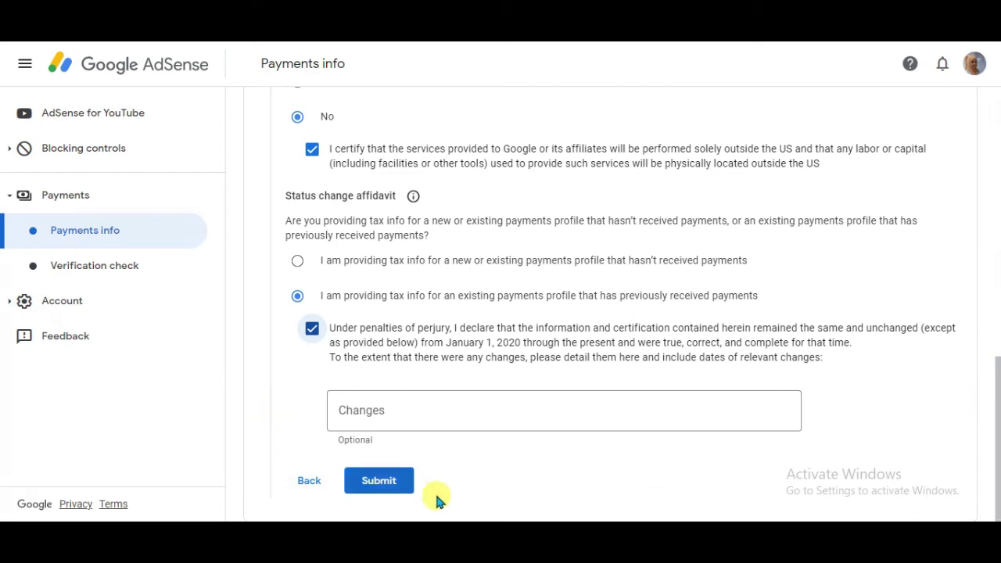
{"action": "left_click", "coordinate": [383, 483]}
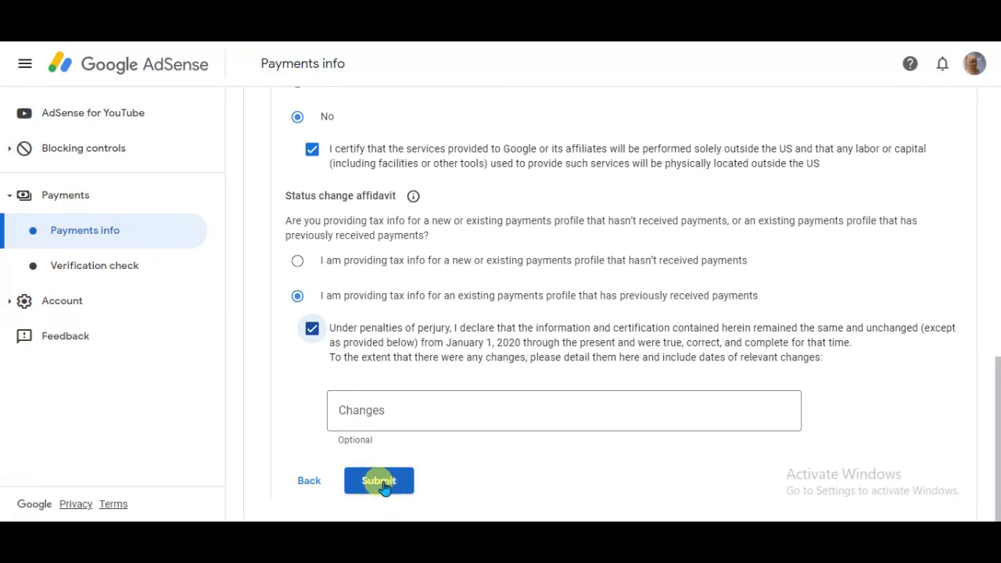
{"action": "left_click", "coordinate": [383, 483]}
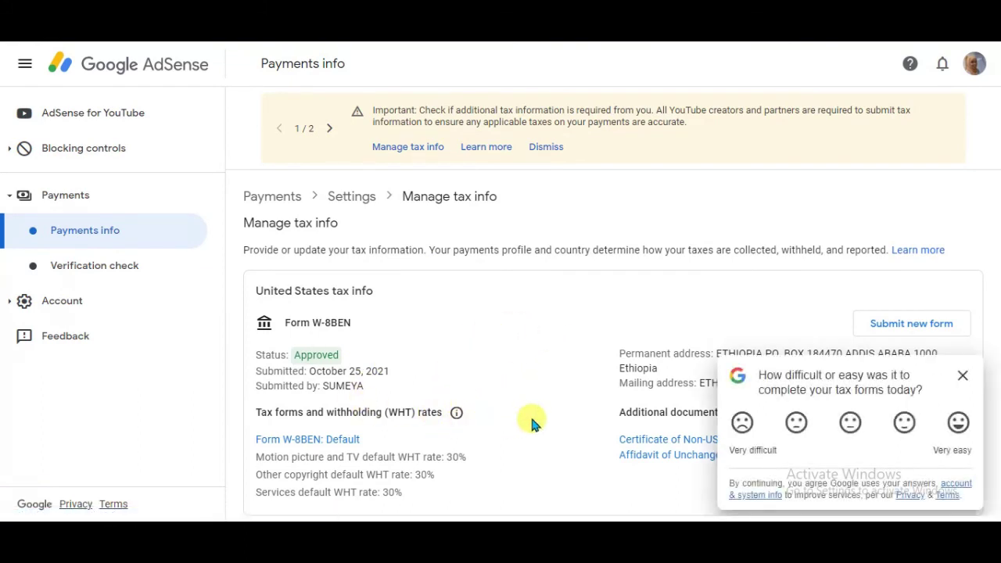
Step: Dismiss the feedback survey and review the Certificate of Non-US Activities document, then return to the tax info page
{"action": "left_click", "coordinate": [963, 379]}
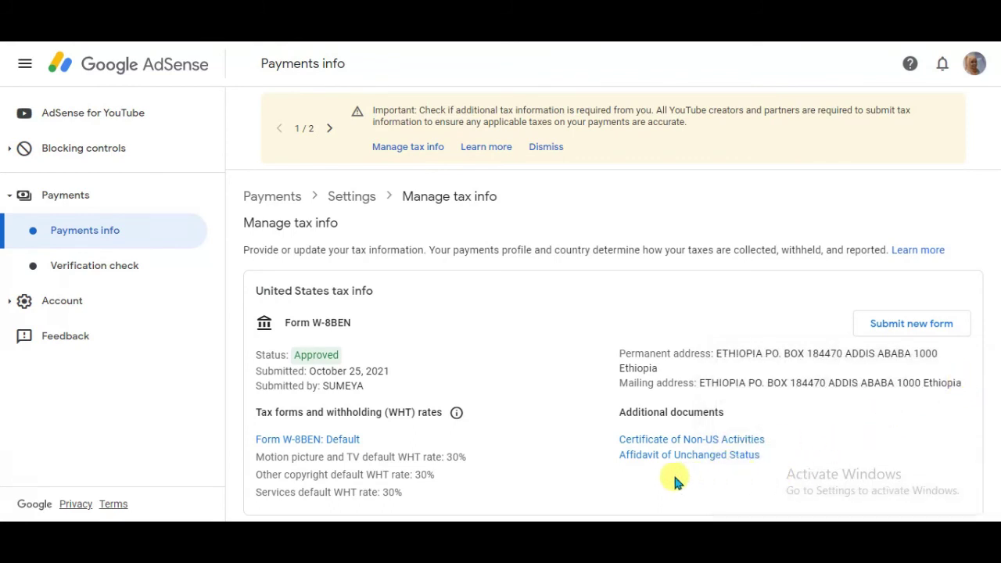
{"action": "left_click", "coordinate": [643, 442]}
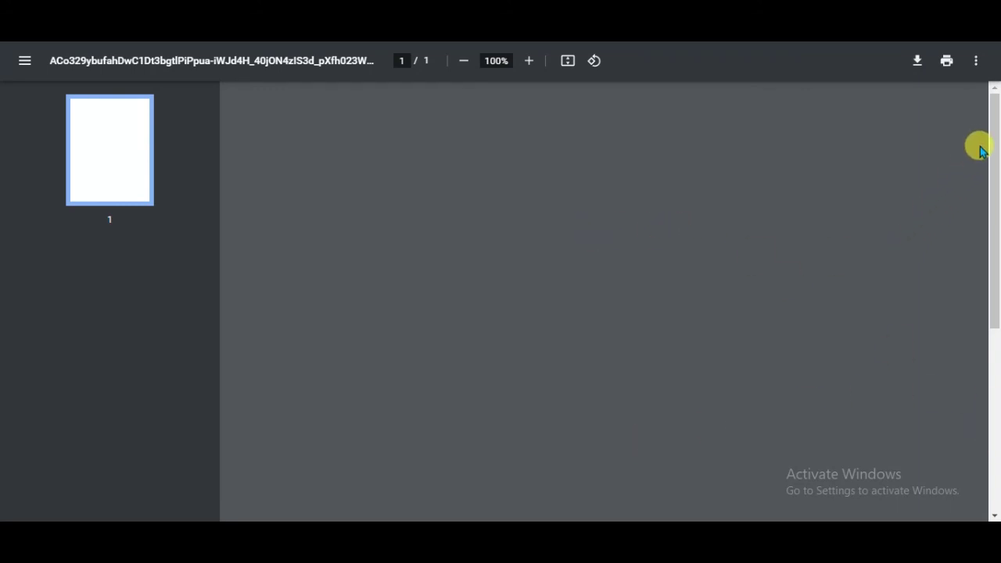
{"action": "scroll", "coordinate": [995, 159], "scroll_direction": "down", "scroll_amount": 1}
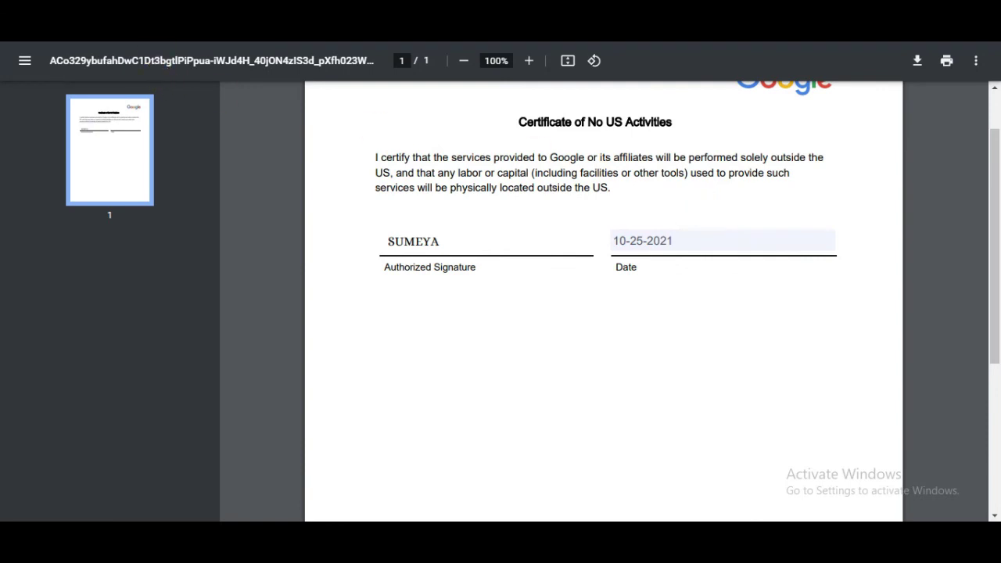
{"action": "left_click", "coordinate": [154, 31]}
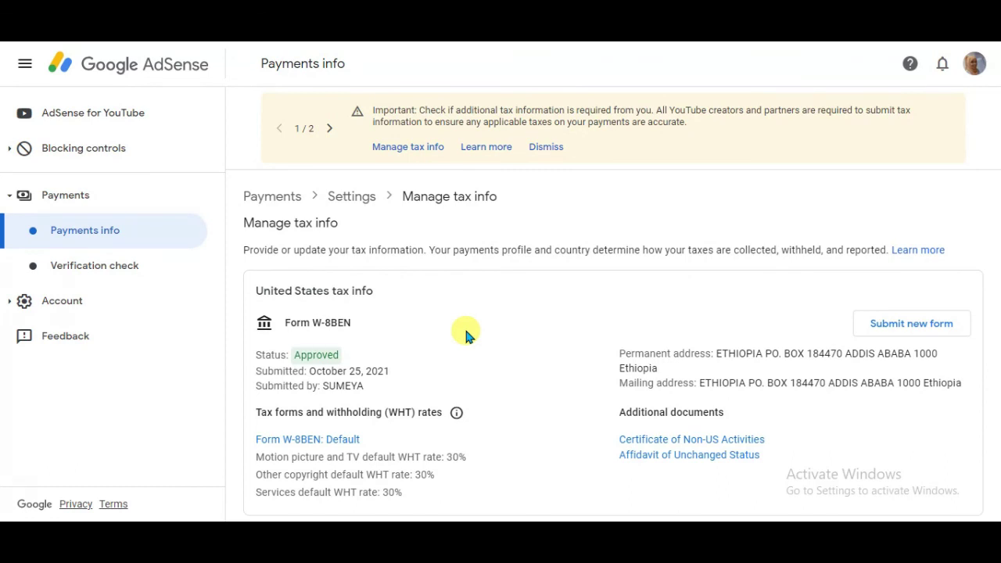
Step: Open the AdSense for YouTube page
{"action": "left_click", "coordinate": [93, 112]}
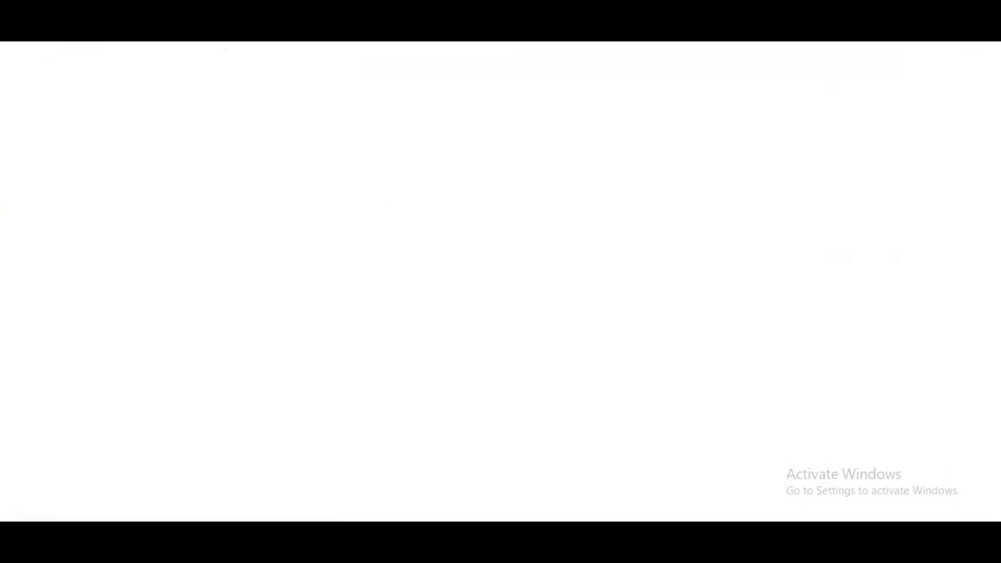